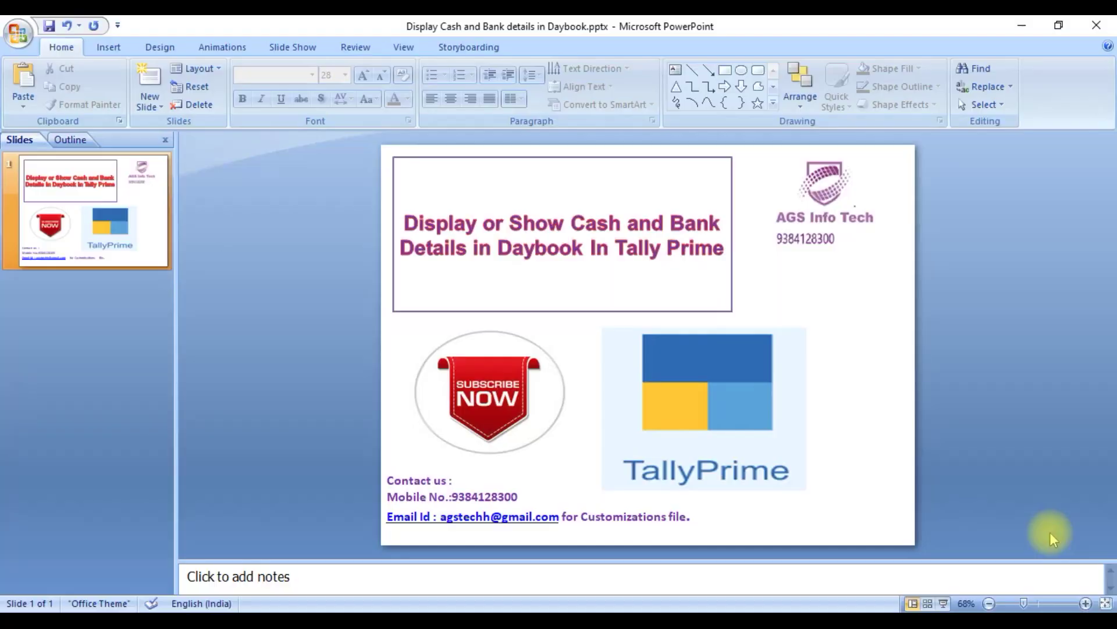
Switch from the PowerPoint Daybook cash and bank slide to TallyPrime's Gateway of Tally for ABC Company Ltd
click(811, 608)
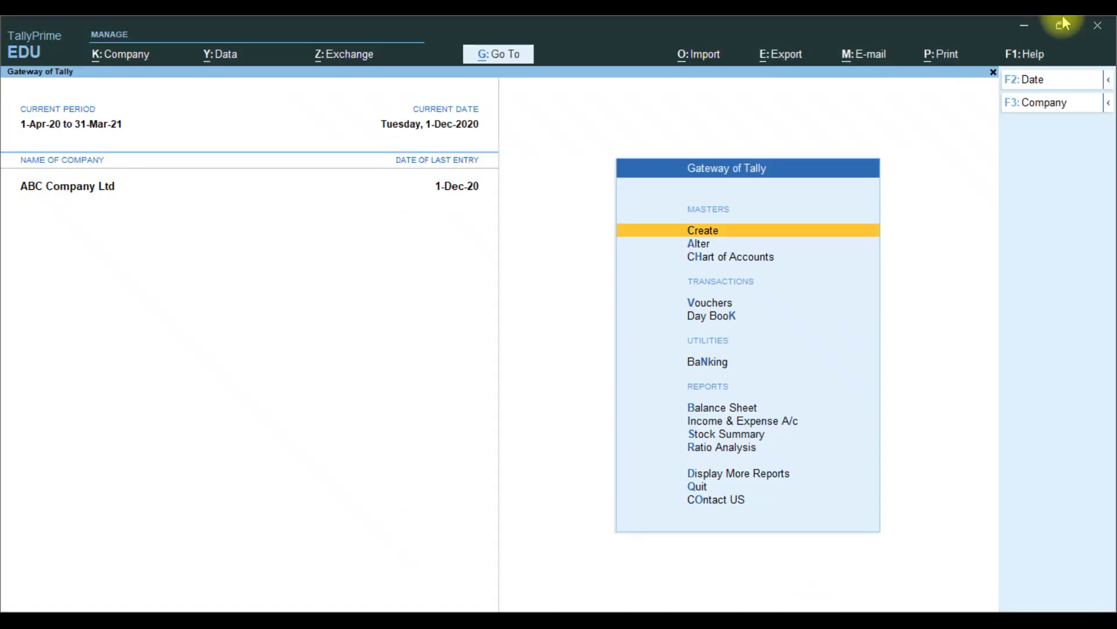
Set the add-on feature Display Cash Bank Details in Day Book Report to Yes and save it
click(1035, 55)
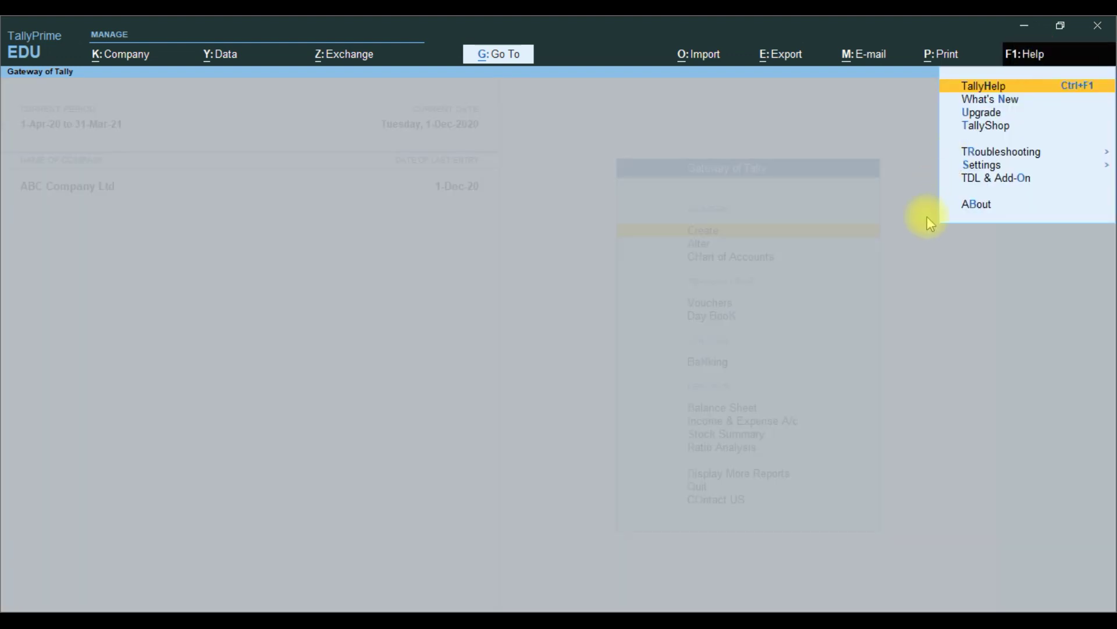
click(988, 179)
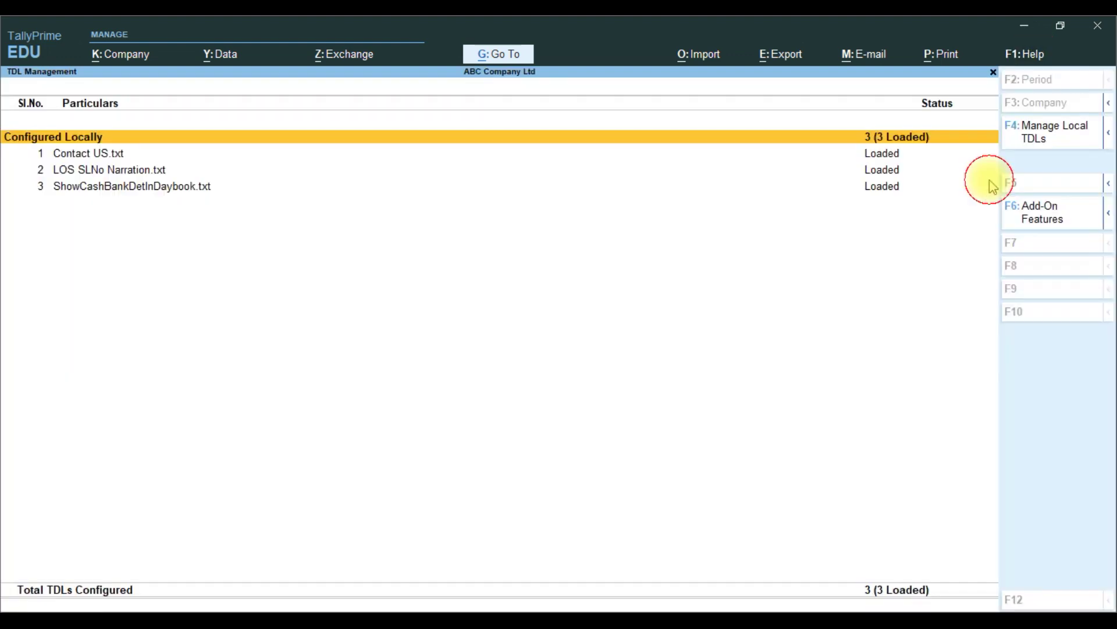
click(1047, 227)
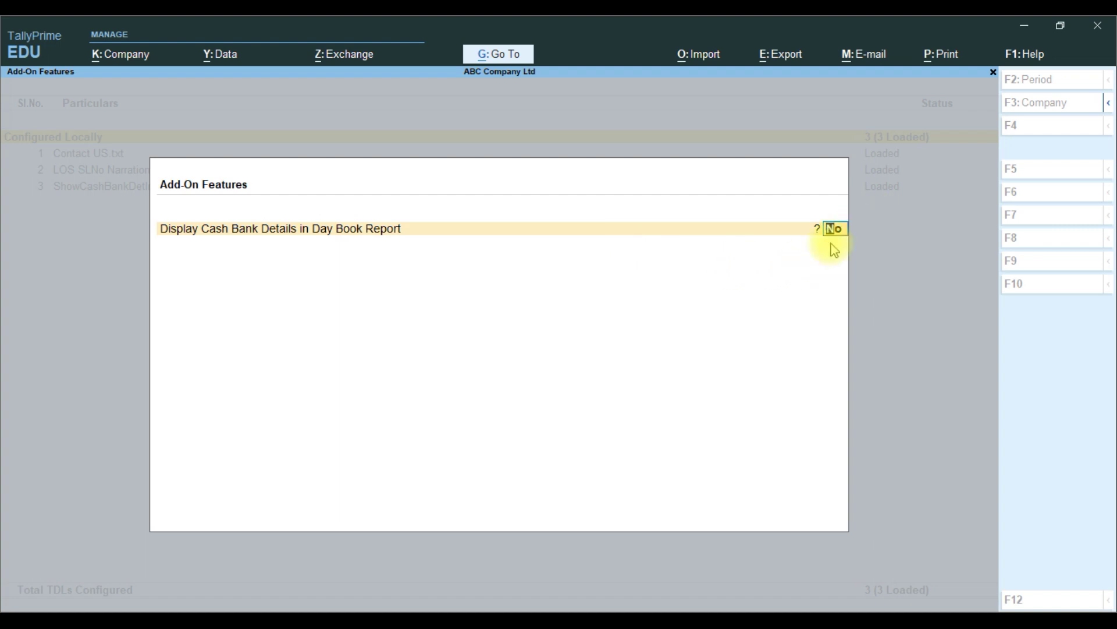
text(yes)
key(Return)
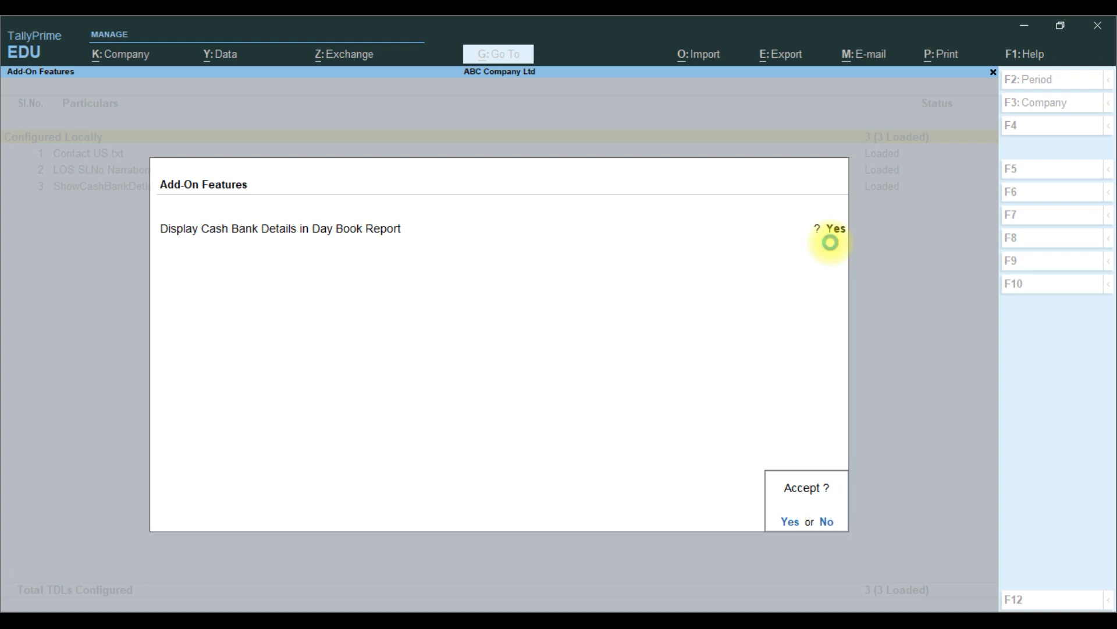
key(Return)
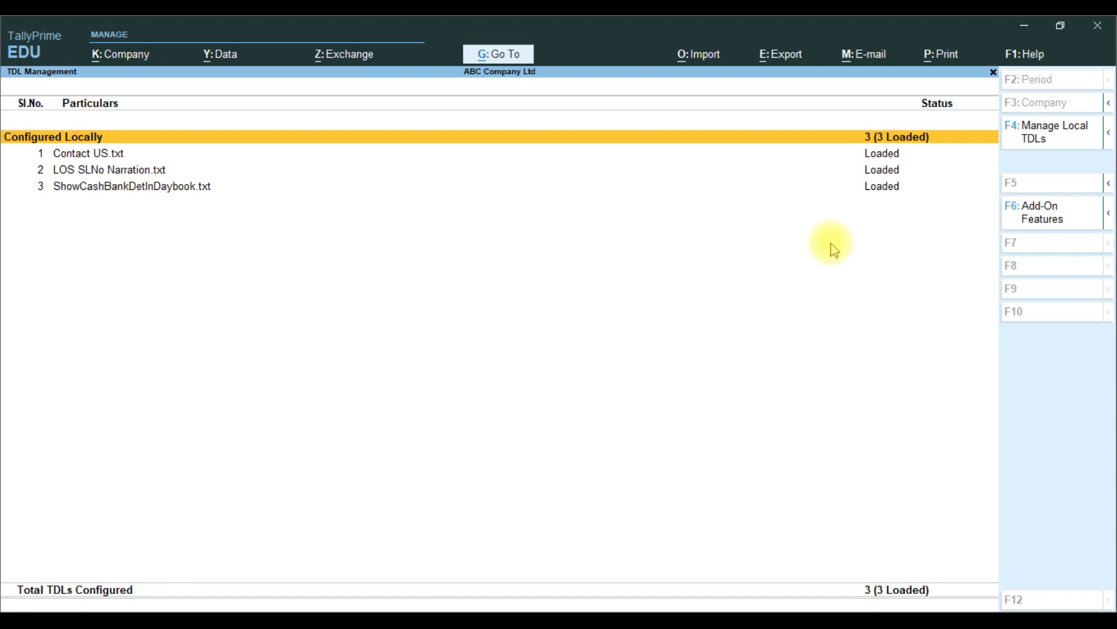
Open the 1-Dec-20 Day Book, hide the Cash/Bank summary, then show it again
key(Escape)
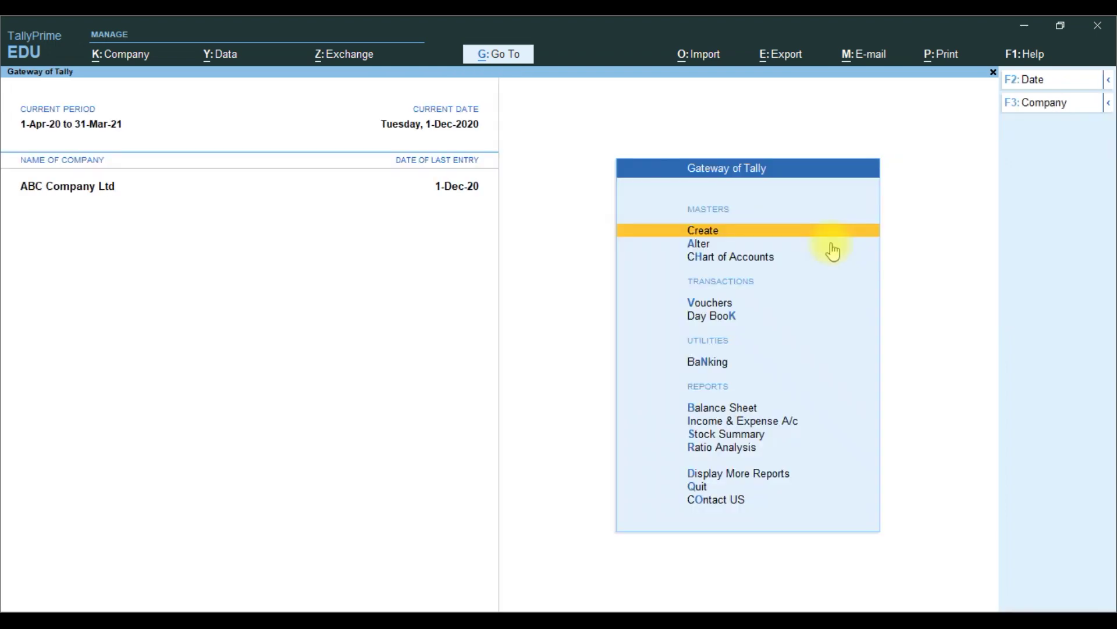
key(Down)
key(Down)
key(Down)
key(Down)
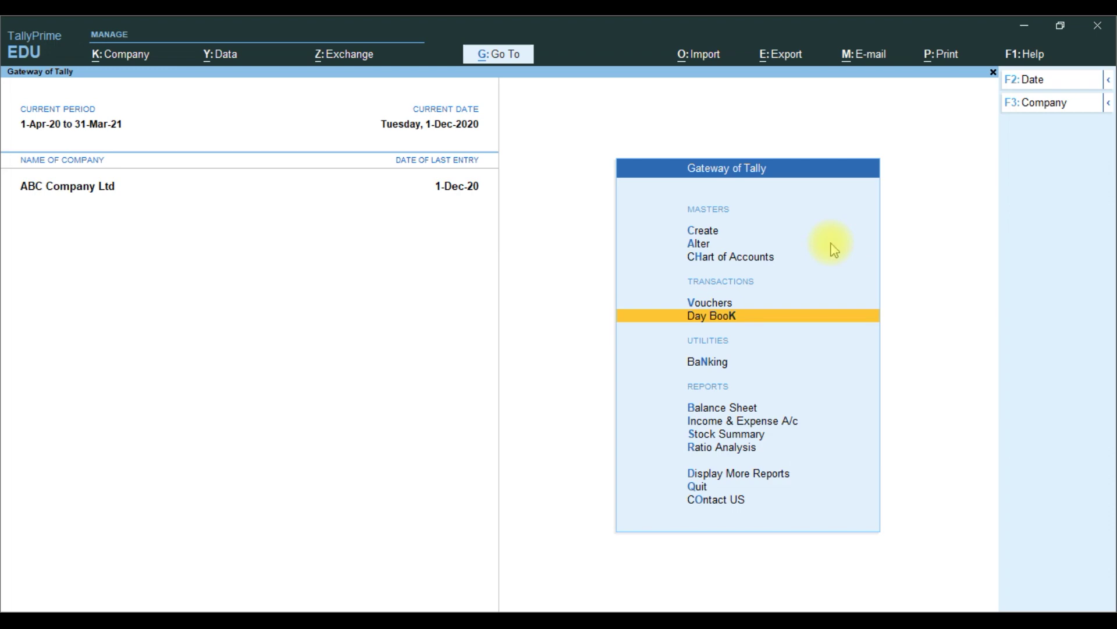
key(Return)
click(1027, 431)
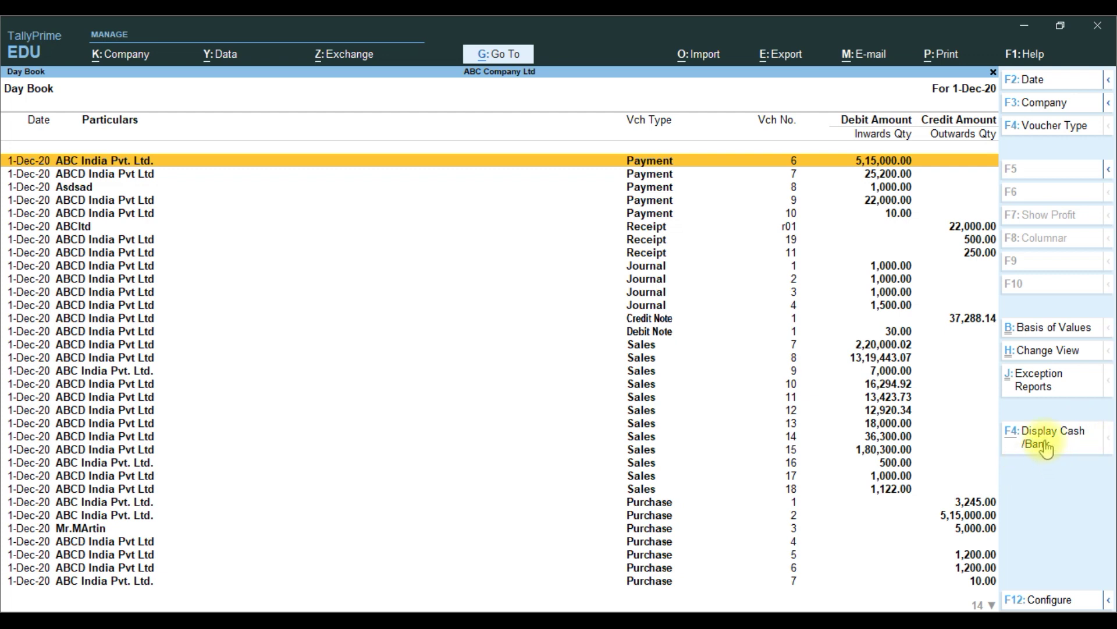
click(1045, 448)
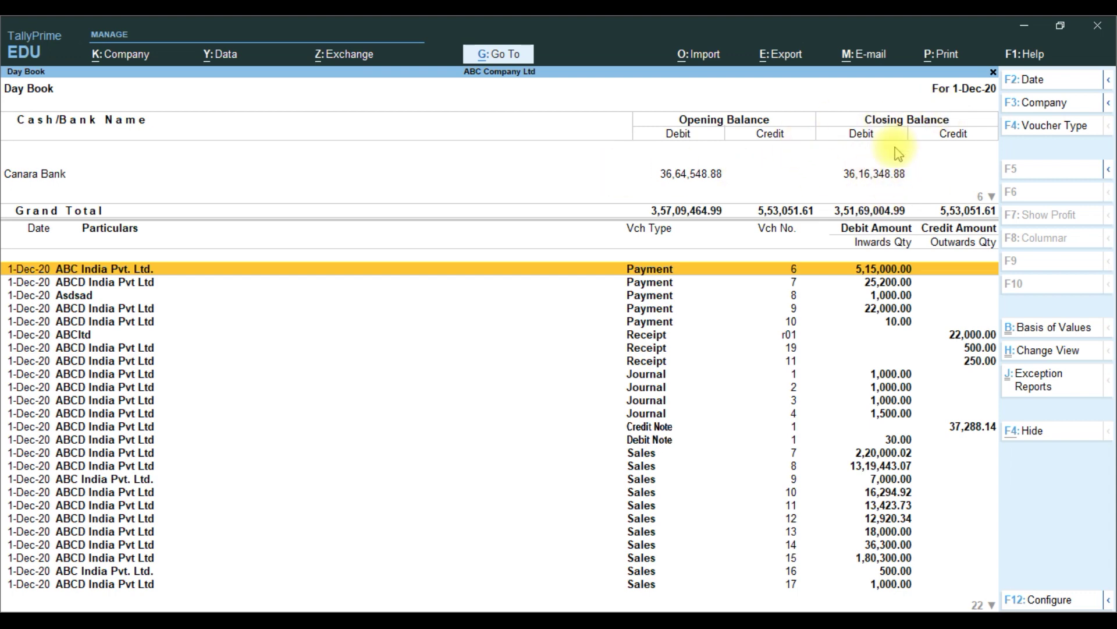
Scroll the Cash/Bank ledgers down to grand totals 3,57,09,464.99 opening and 3,51,69,004.99 closing
click(853, 173)
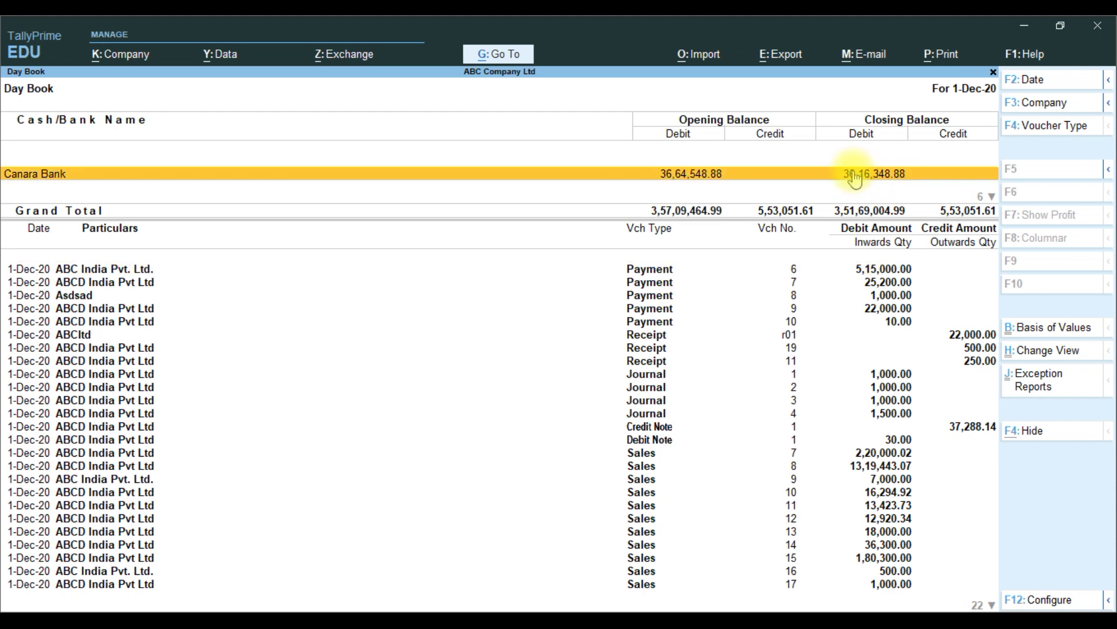
scroll(854, 179, down, 1)
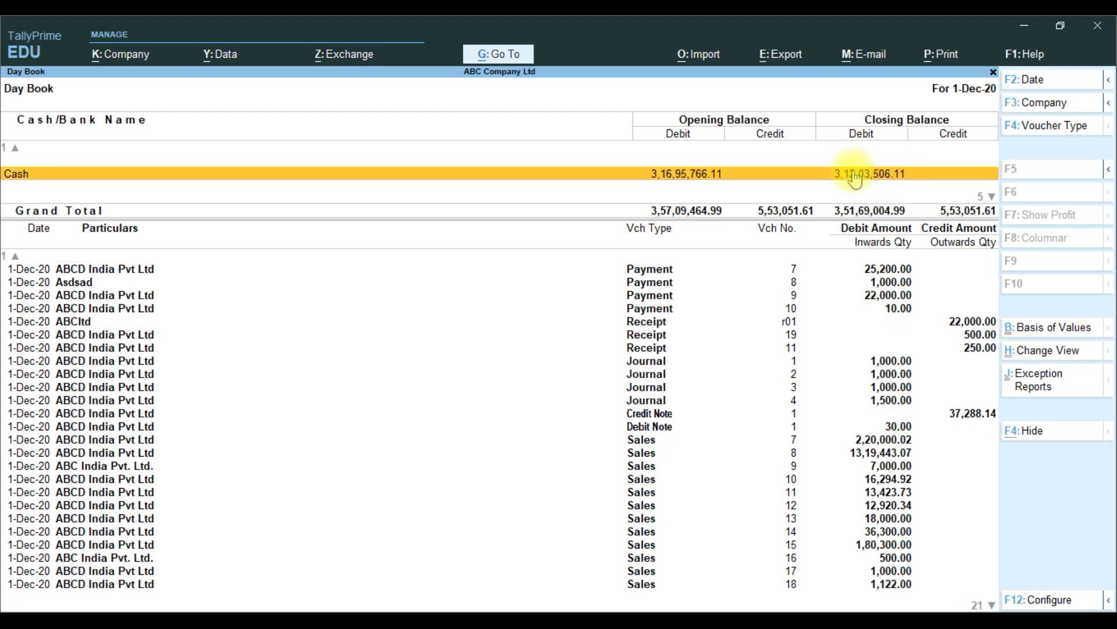
scroll(854, 179, up, 1)
scroll(854, 179, down, 1)
scroll(859, 186, down, 1)
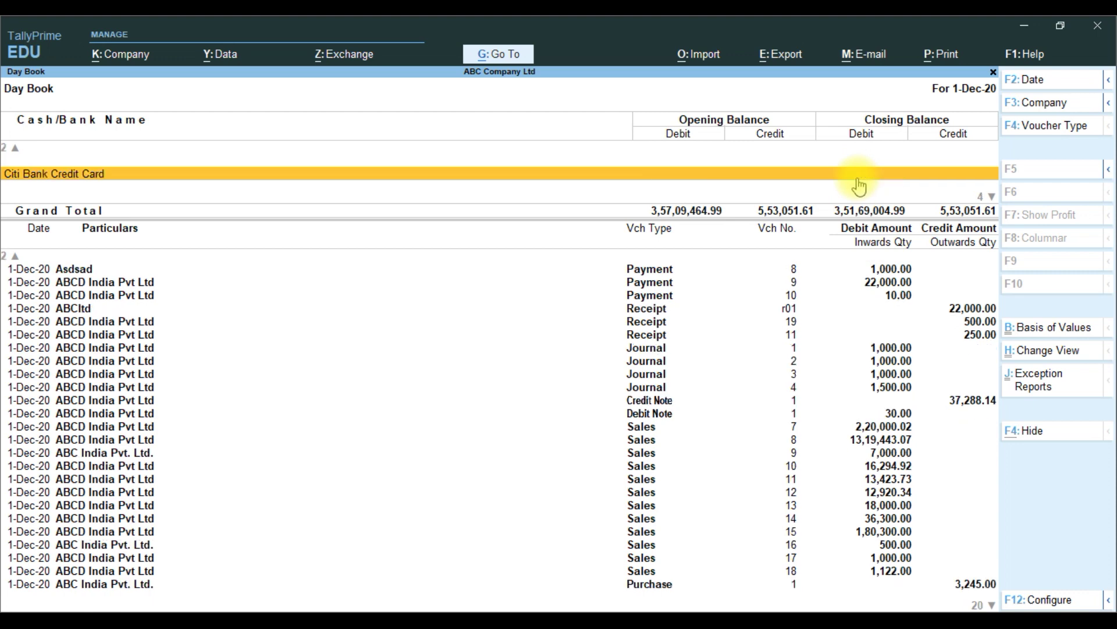
scroll(859, 186, down, 1)
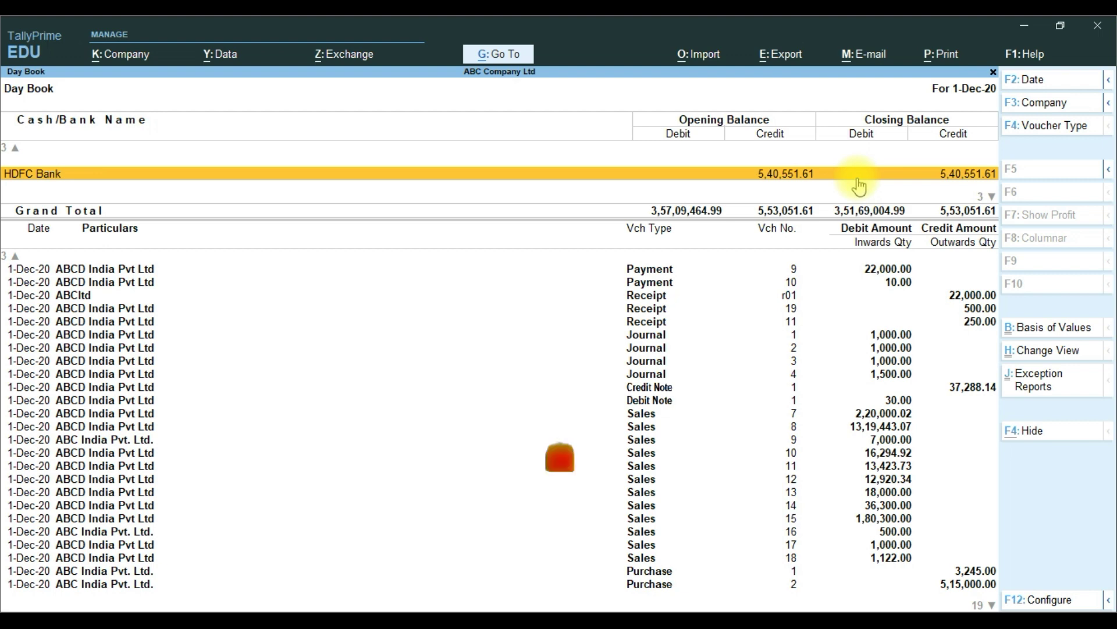
scroll(859, 186, down, 1)
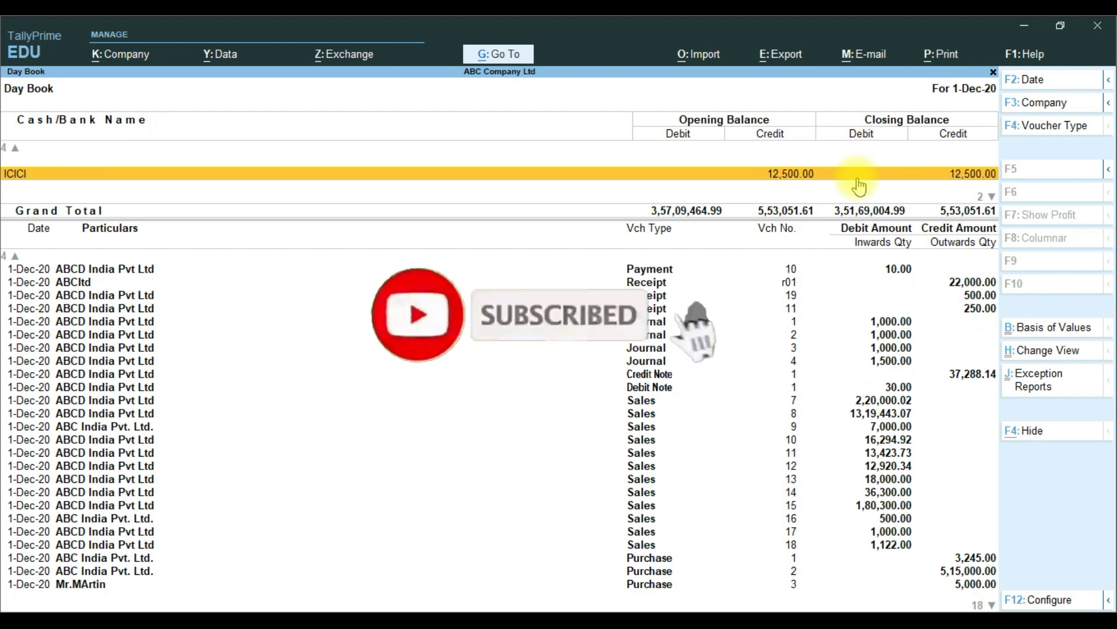
scroll(859, 186, down, 1)
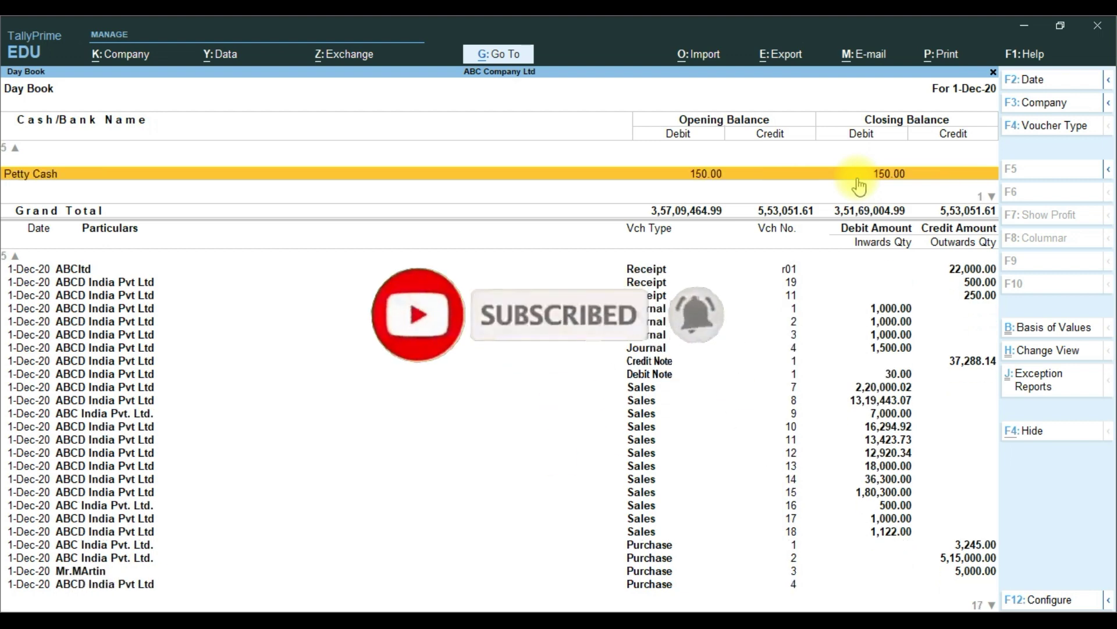
scroll(859, 186, down, 1)
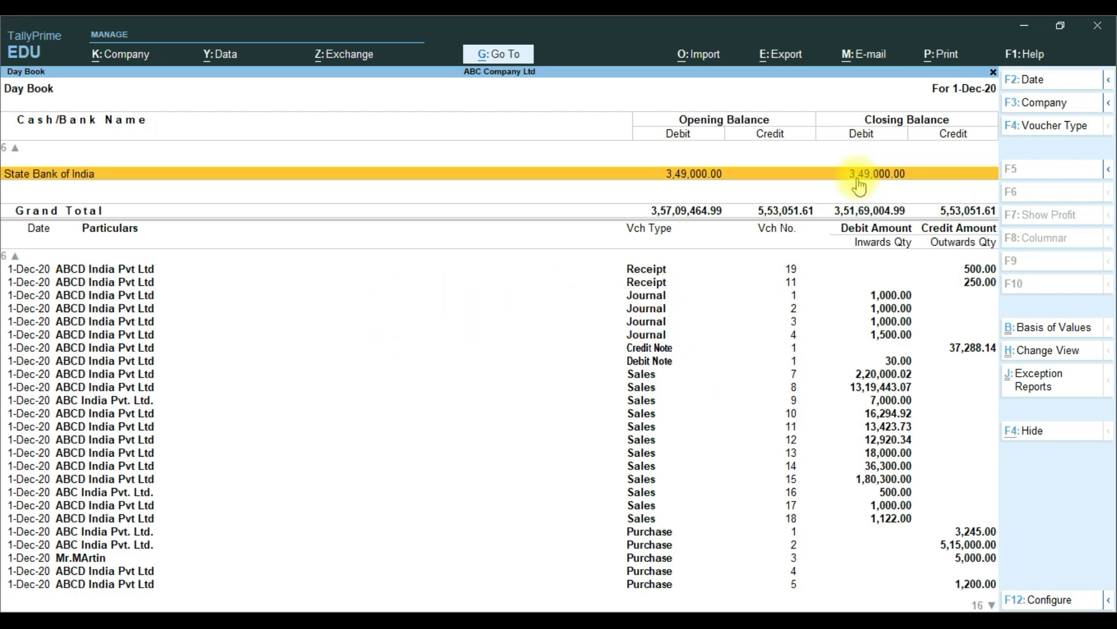
scroll(859, 186, down, 1)
scroll(859, 186, up, 4)
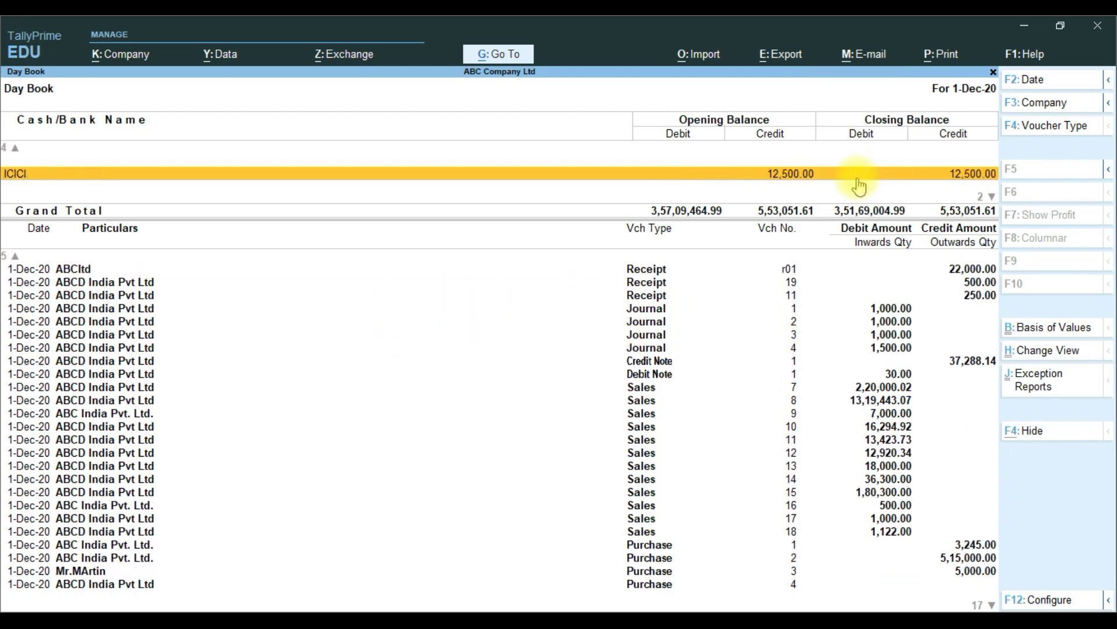
scroll(859, 187, down, 4)
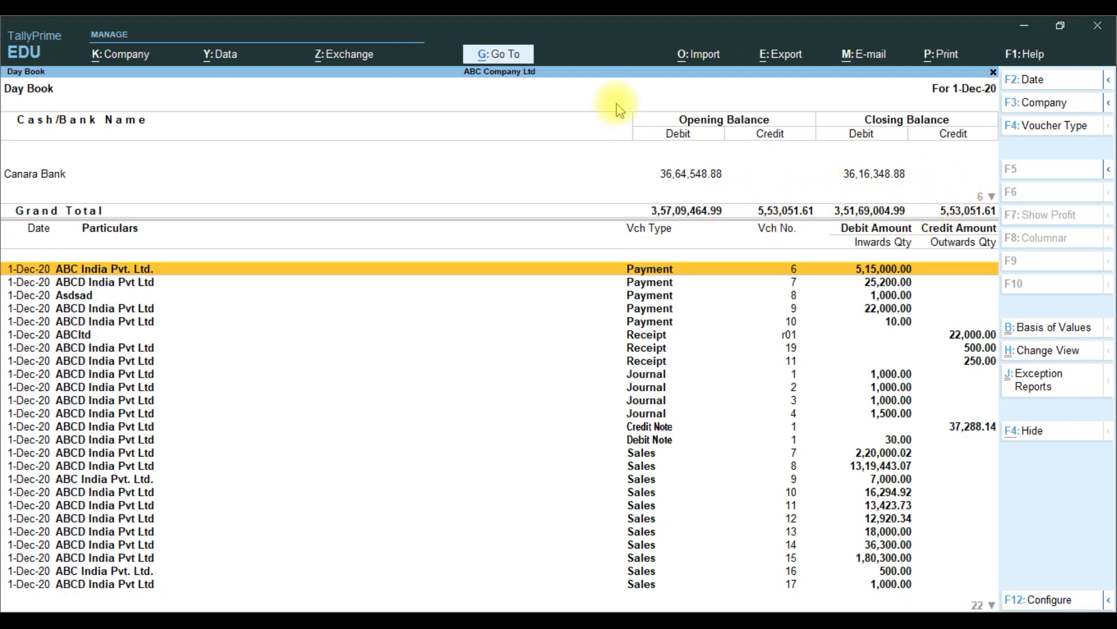
key(Up)
key(Up)
key(Up)
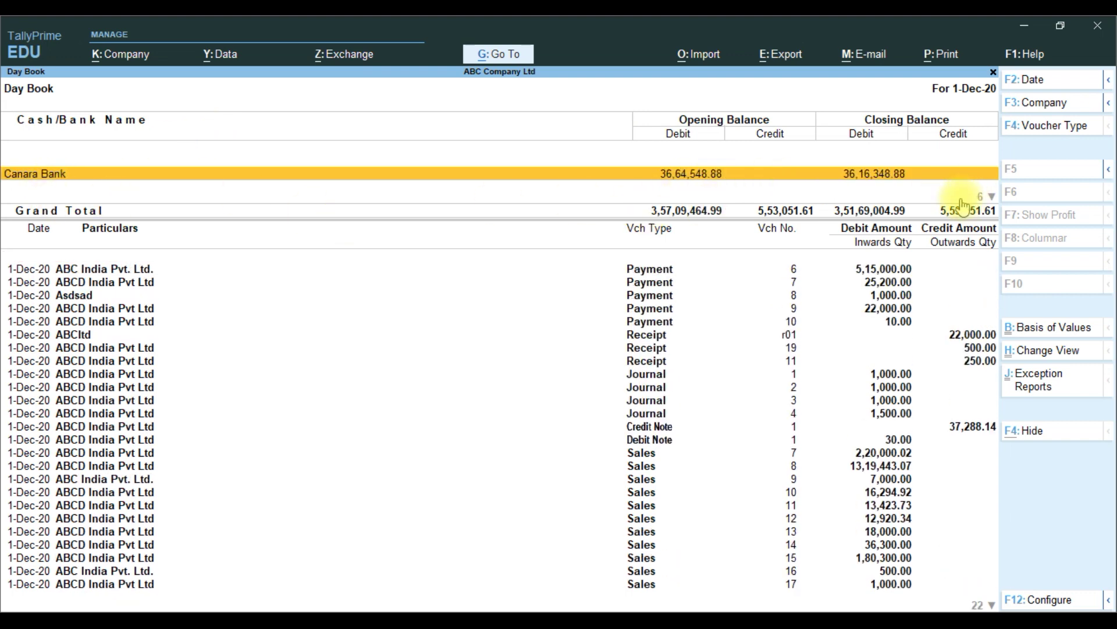
key(Up)
key(Up)
key(Up)
key(Up)
key(Up)
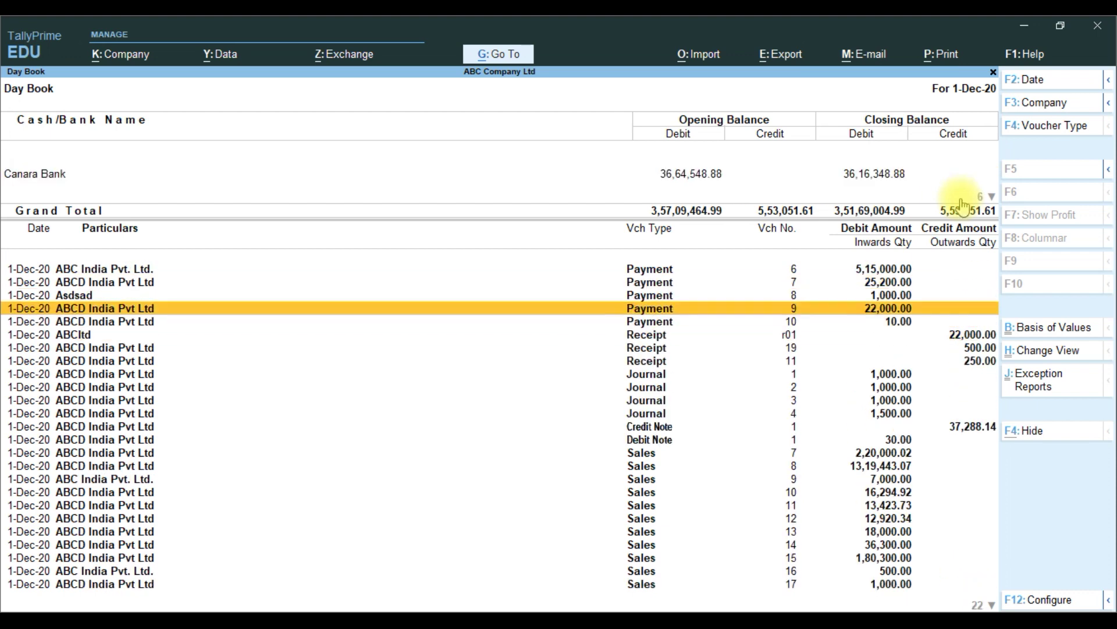
key(Up)
key(Up)
key(Up)
key(Up)
key(Up)
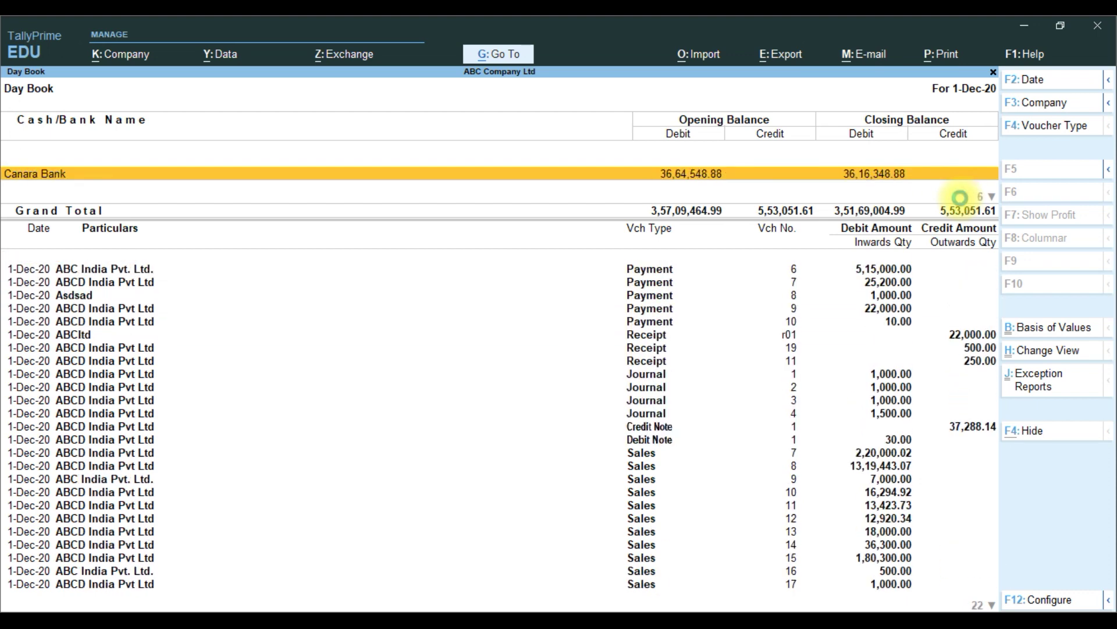
key(ctrl+Return)
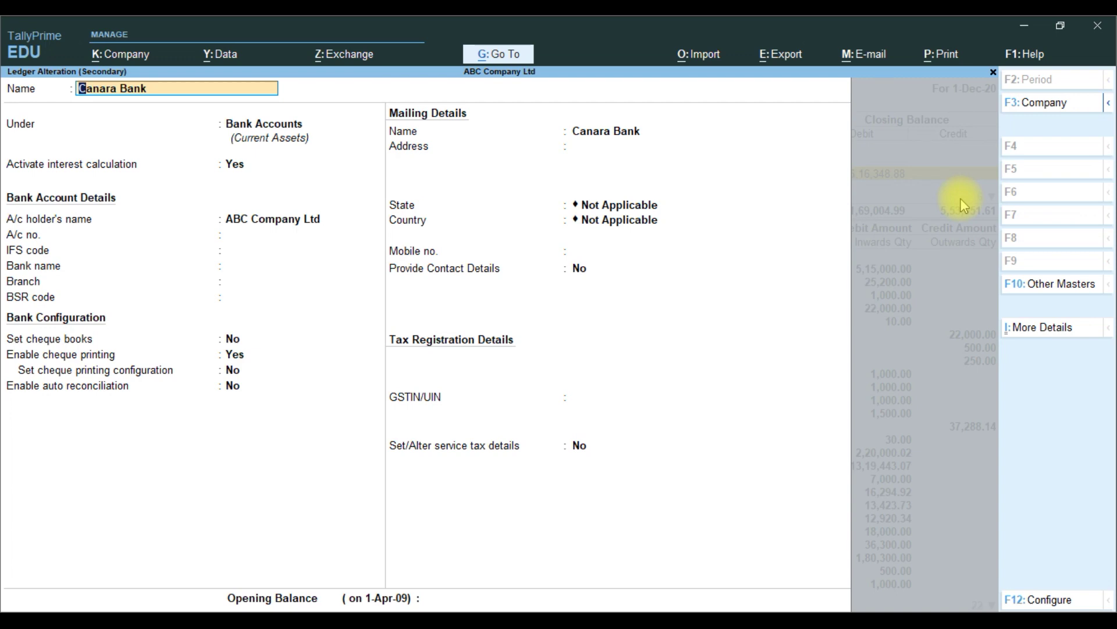
key(Escape)
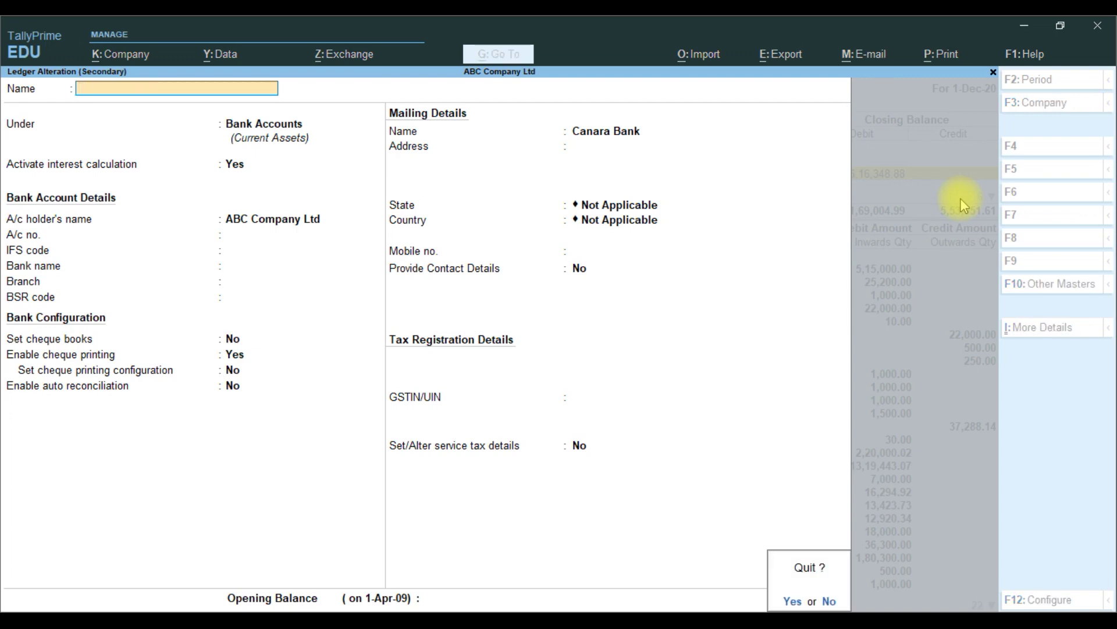
key(y)
key(Down)
key(Down)
key(Down)
key(Down)
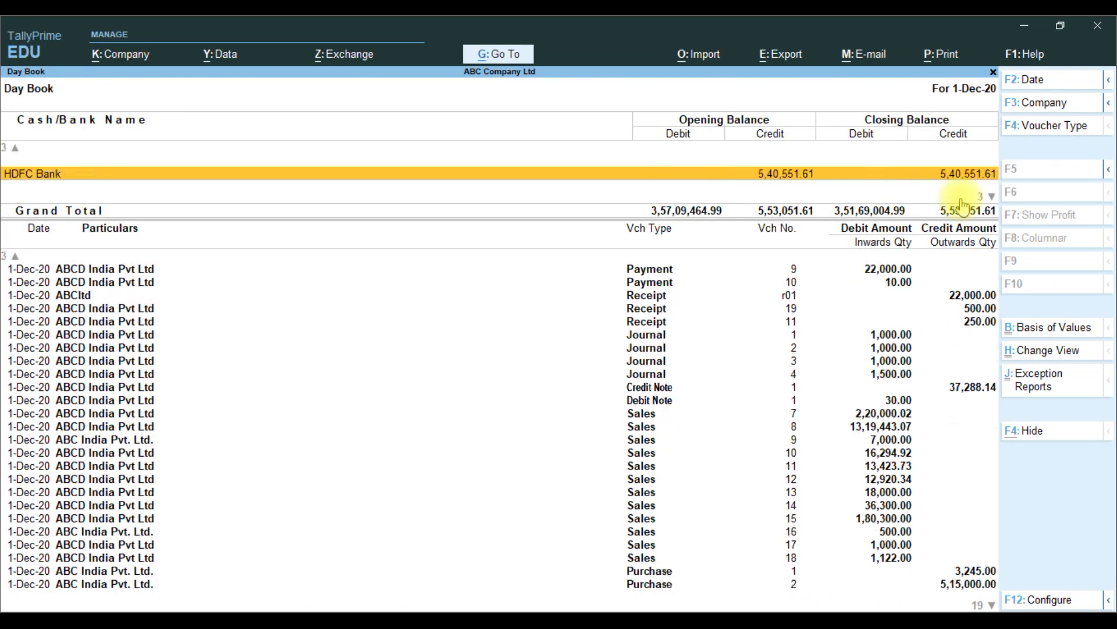
key(Down)
key(Up)
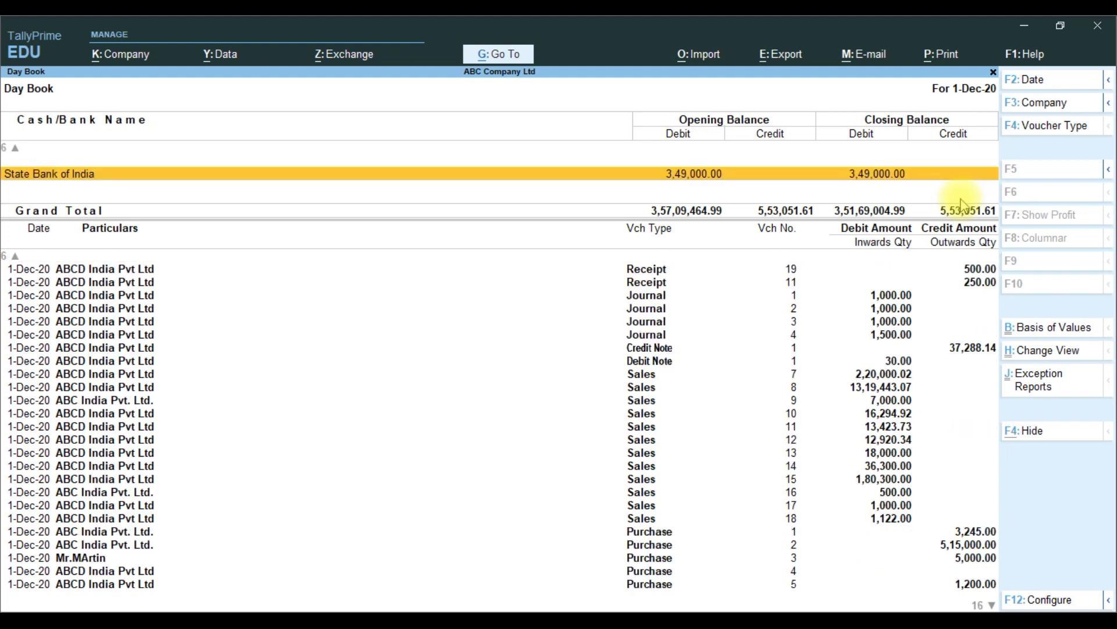
key(Down)
key(Up)
key(Down)
key(Down)
key(Down)
key(Down)
key(Down)
key(Down)
key(Down)
key(Down)
key(Down)
key(Down)
key(Down)
key(Down)
key(Down)
key(Down)
key(Down)
key(Down)
key(Down)
key(Down)
key(Down)
key(Down)
key(Down)
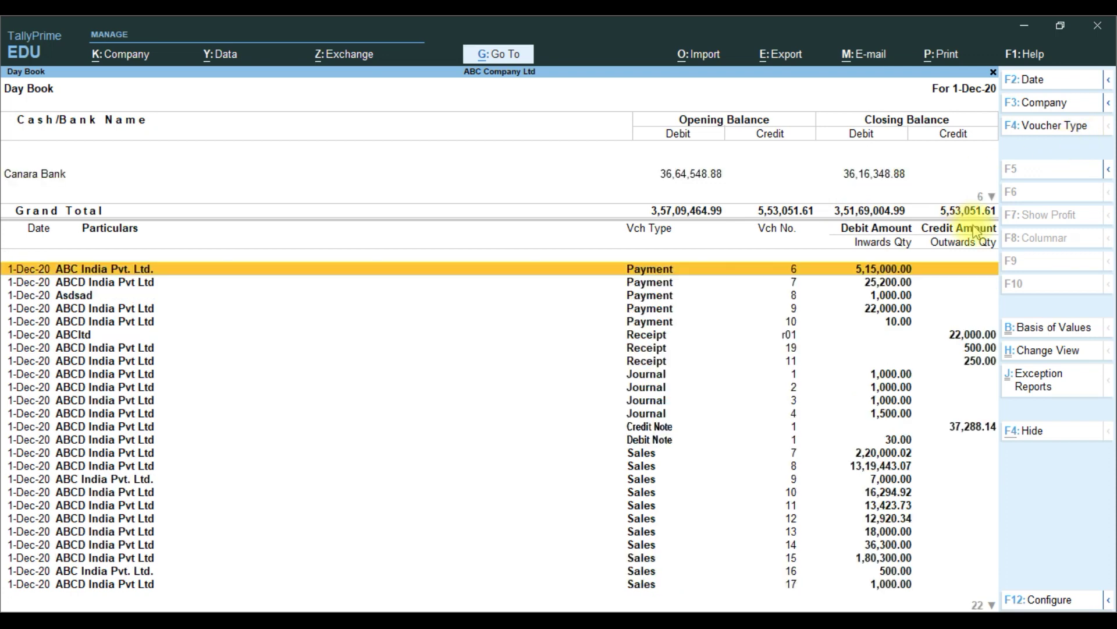
key(Down)
key(Down)
key(Down)
key(Down)
key(Down)
key(Down)
key(Down)
key(Down)
key(Down)
key(Down)
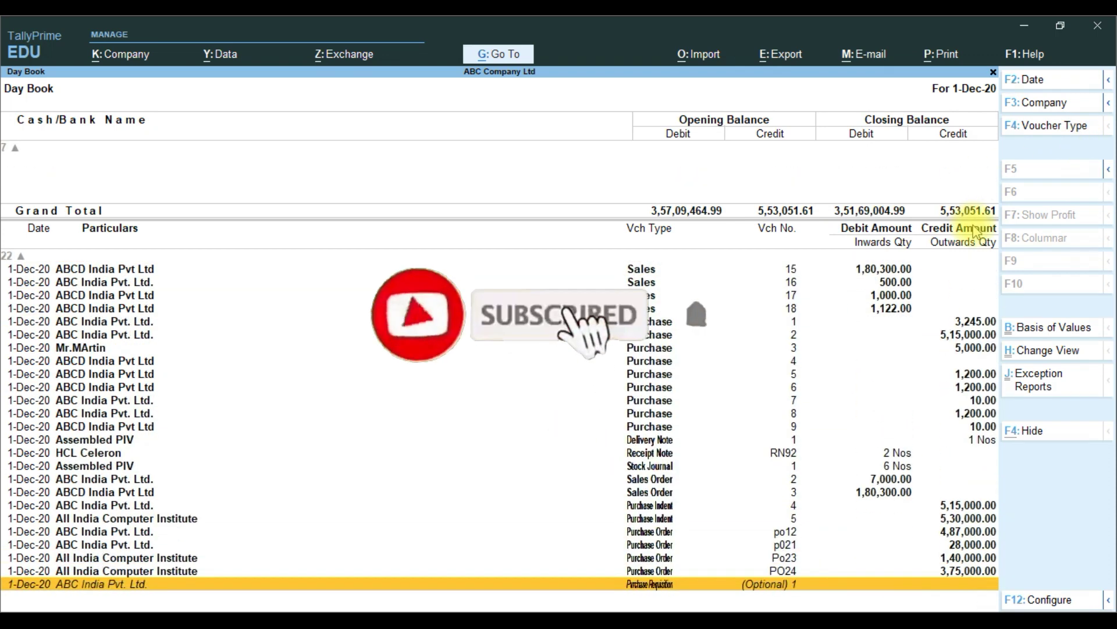
key(Up)
key(Up)
key(Up)
key(Up)
key(Up)
key(Up)
key(Up)
key(Up)
key(Up)
key(Up)
key(Up)
key(Up)
key(Up)
key(Up)
key(Up)
key(Up)
key(Up)
key(Up)
key(Up)
key(Up)
key(Up)
key(Up)
key(Up)
key(Up)
key(Up)
key(Up)
key(Up)
key(Up)
key(Up)
key(Up)
key(Up)
key(Up)
key(Up)
key(Up)
key(Up)
key(Up)
key(Up)
key(Up)
key(Up)
key(Up)
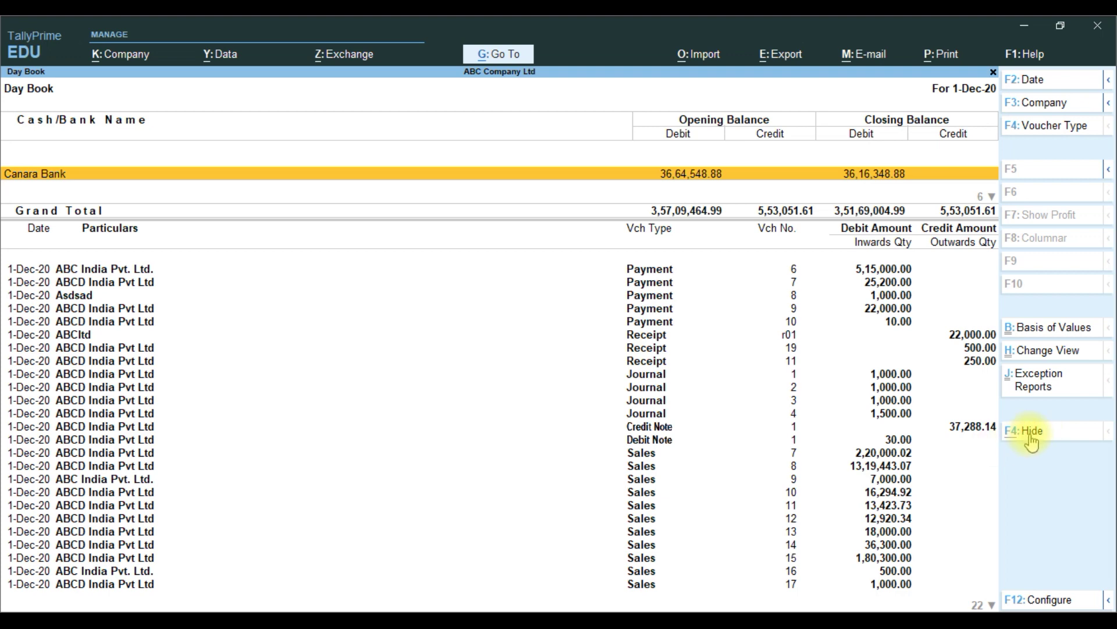
click(1036, 437)
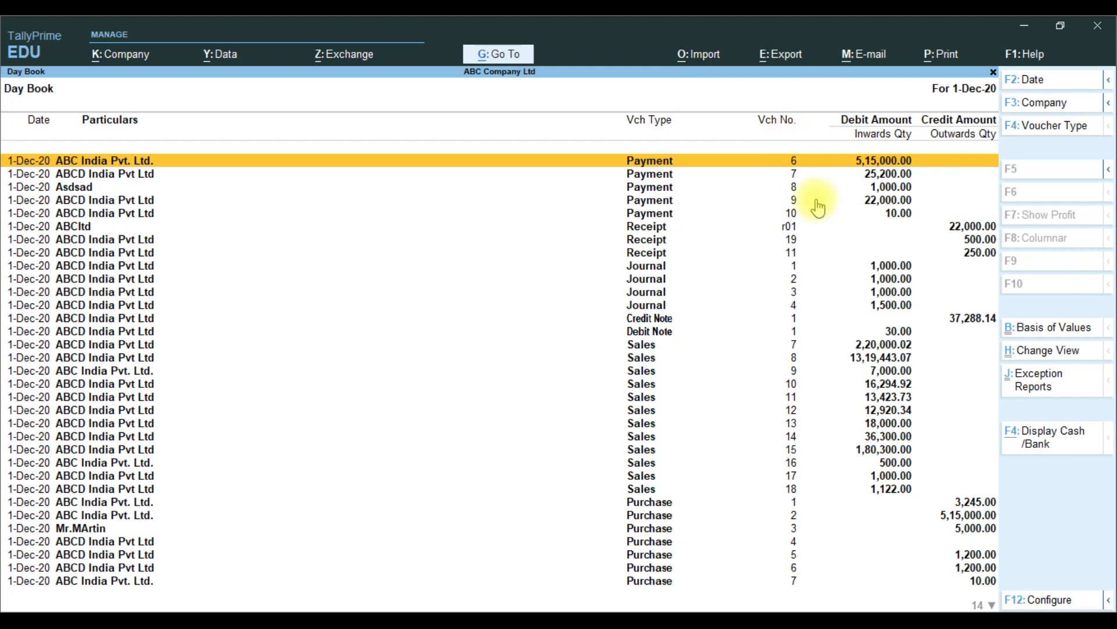
click(1050, 445)
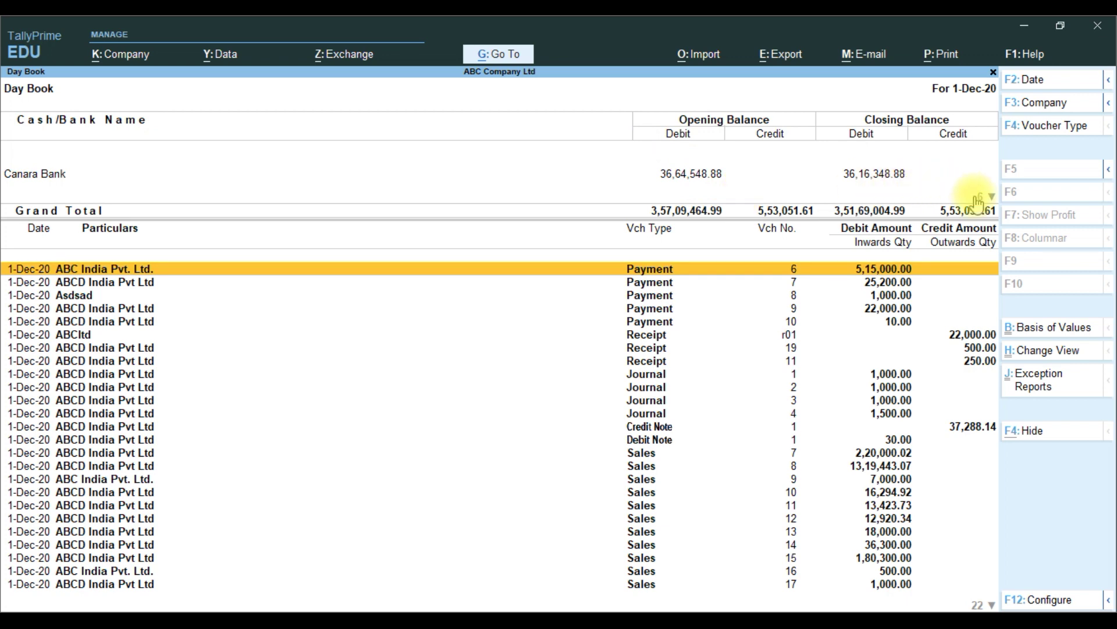
key(Escape)
Open the AGS Info Tech Contact Us screen from the Gateway of Tally menu
key(Down)
key(Down)
key(Down)
key(Down)
key(Down)
key(Down)
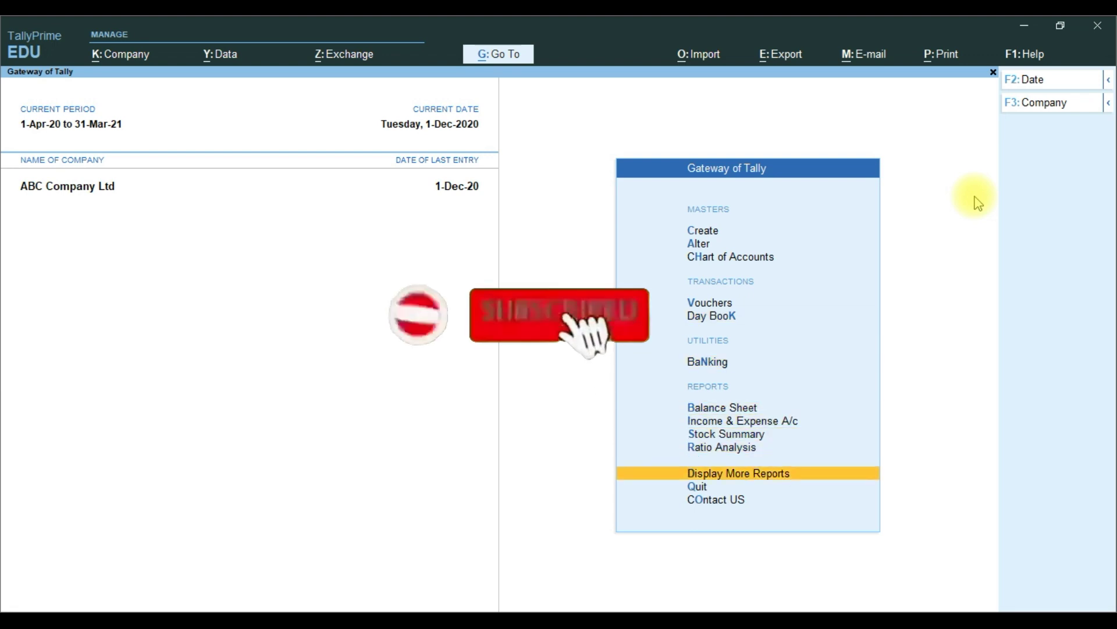
key(Down)
key(Down)
key(Return)
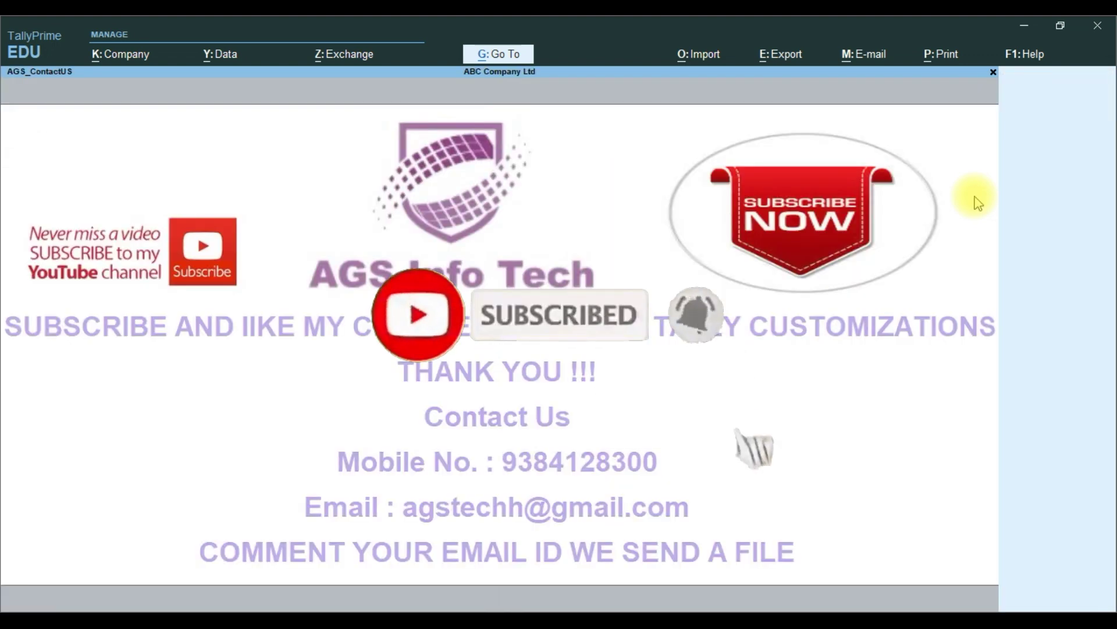